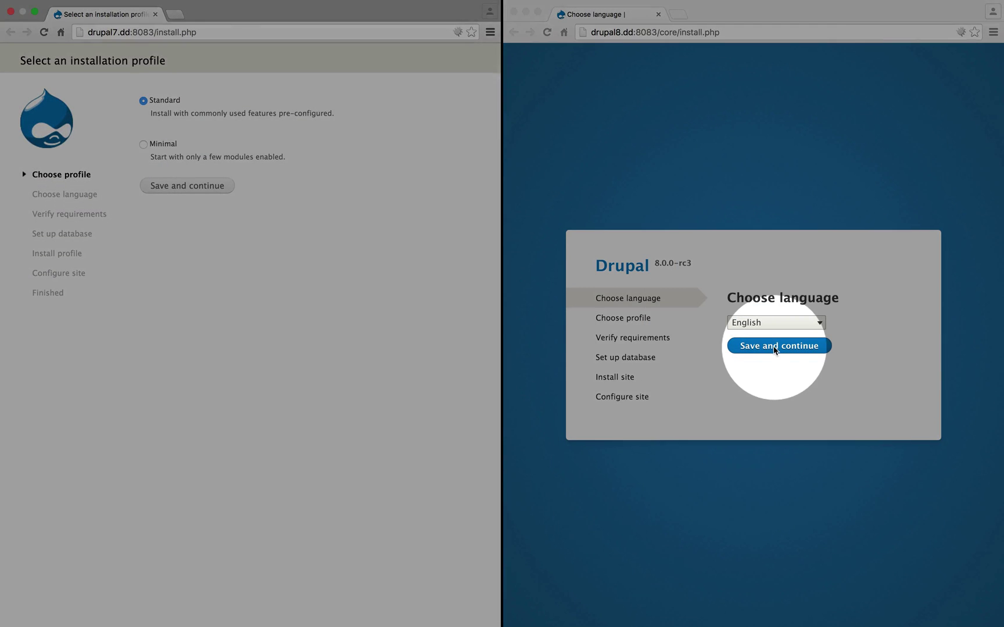
Confirm English and the Standard profile in both installers, then submit Drupal 8's database settings.
click(774, 348)
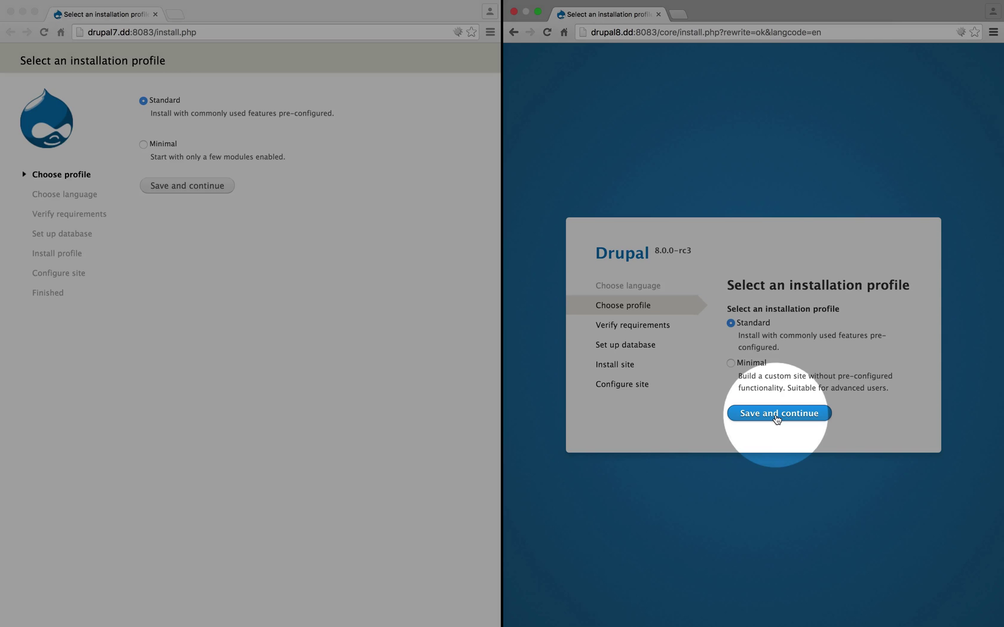
click(777, 416)
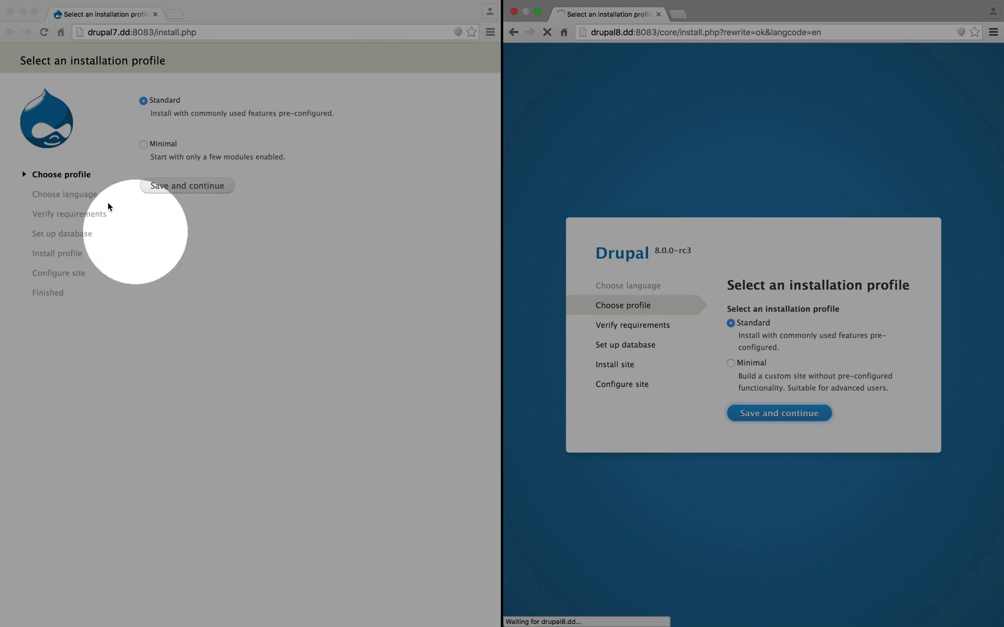
click(197, 187)
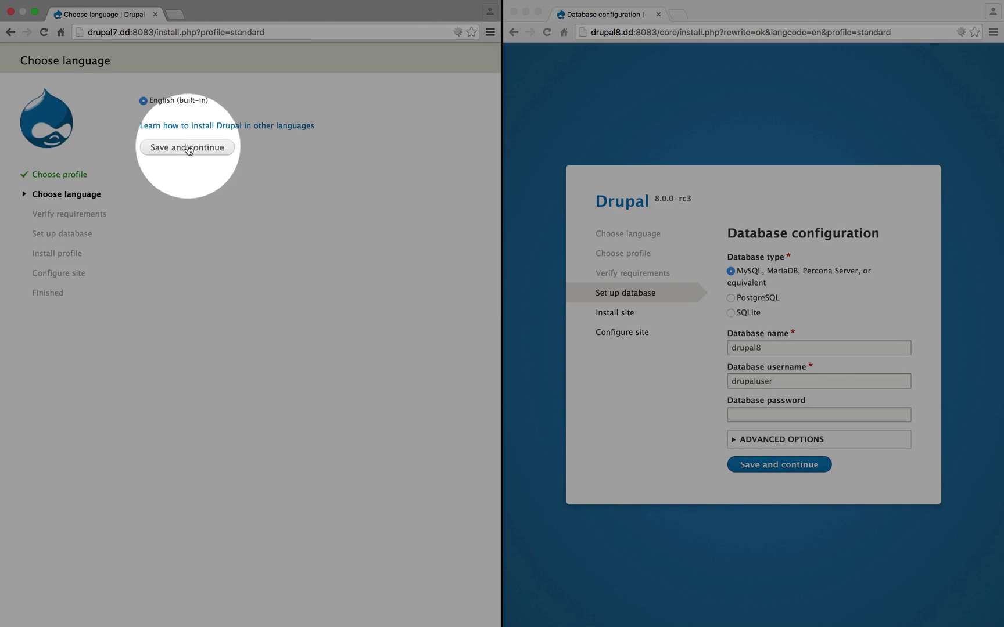
click(187, 147)
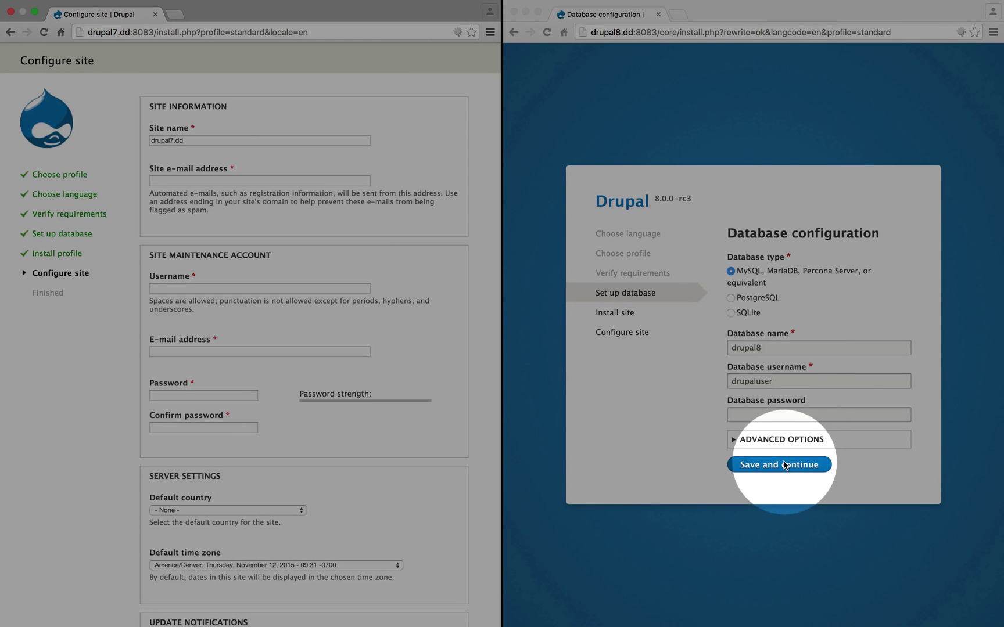
click(784, 465)
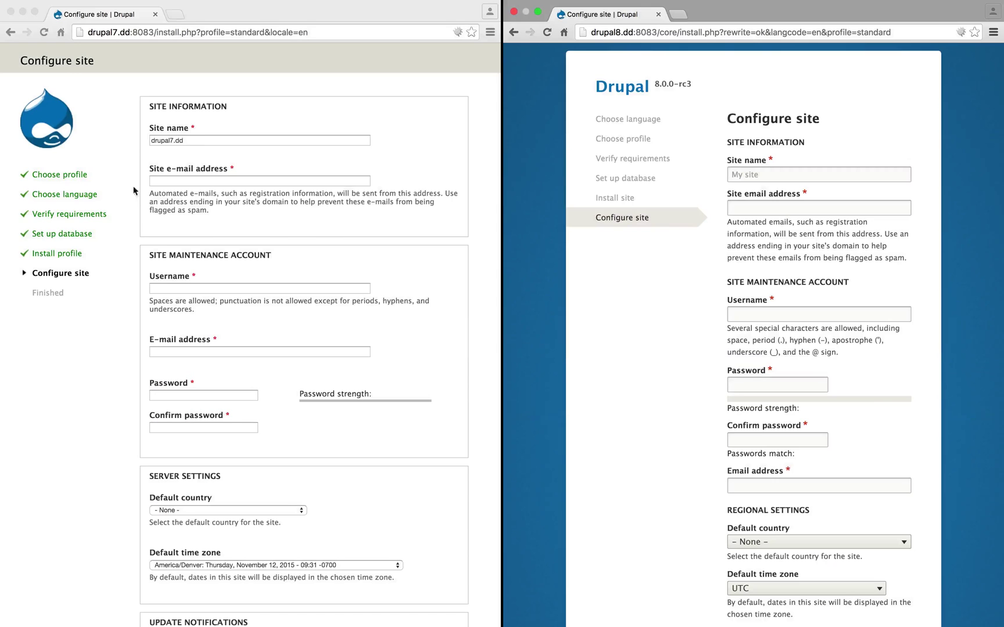
Fill Drupal 7's form with site name 'Drupal 7', the site e-mail, username admin and password.
triple_click(205, 141)
text(Drupal 7)
key(Tab)
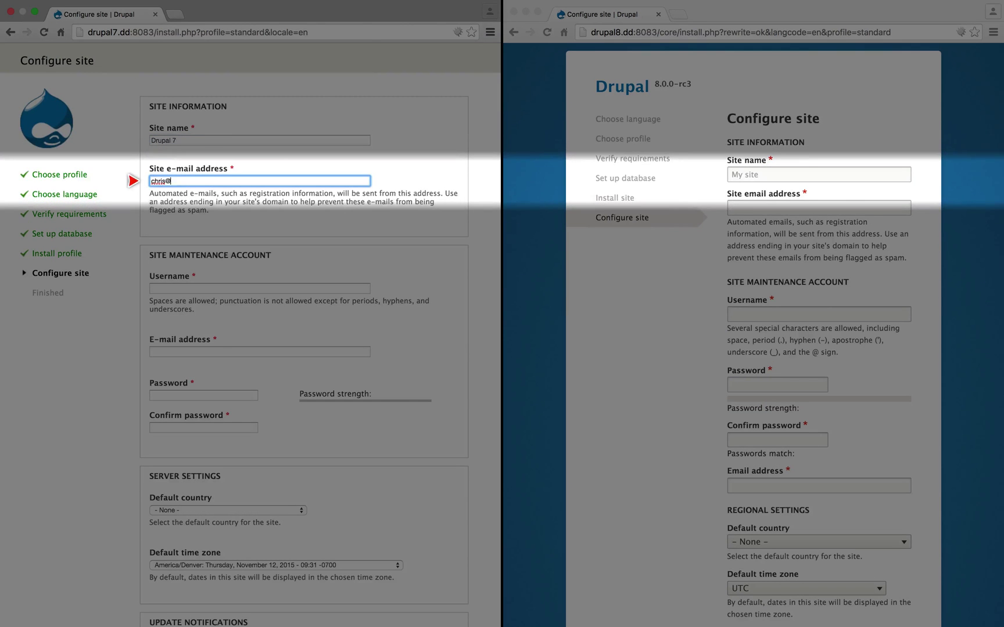
key(Tab)
text(admin)
key(Tab)
key(Tab)
text(admin)
key(Tab)
text(admin)
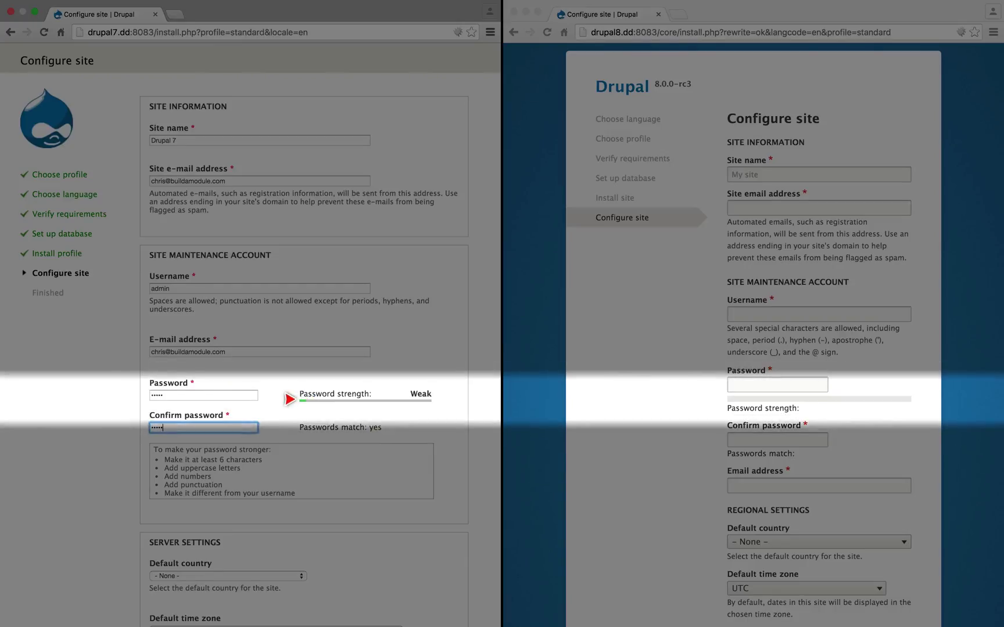
Fill Drupal 8's form with site name 'Drupal 8', the site e-mail, username admin and password.
key(super+grave)
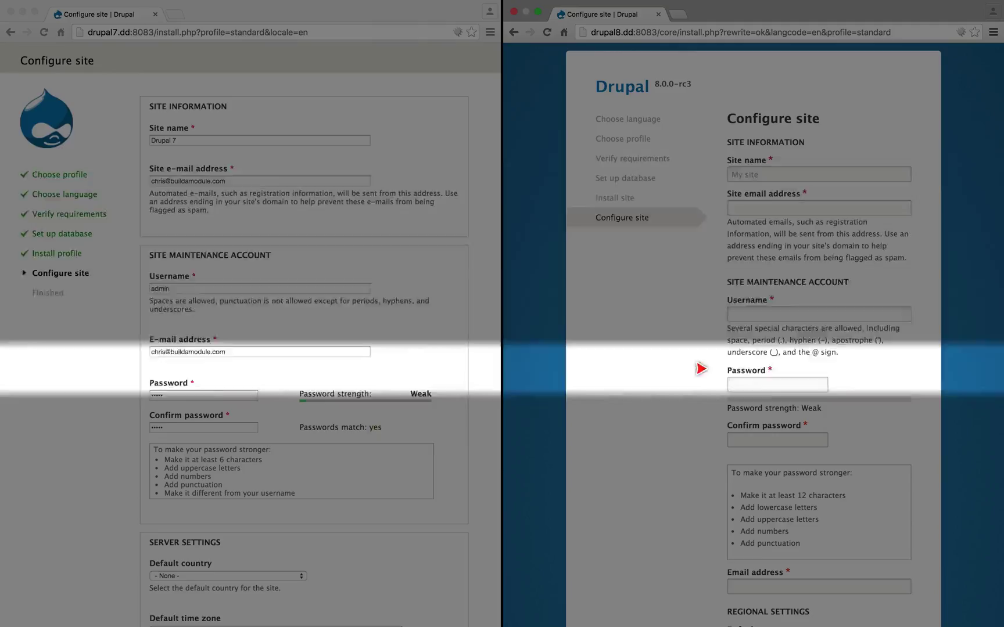
click(819, 174)
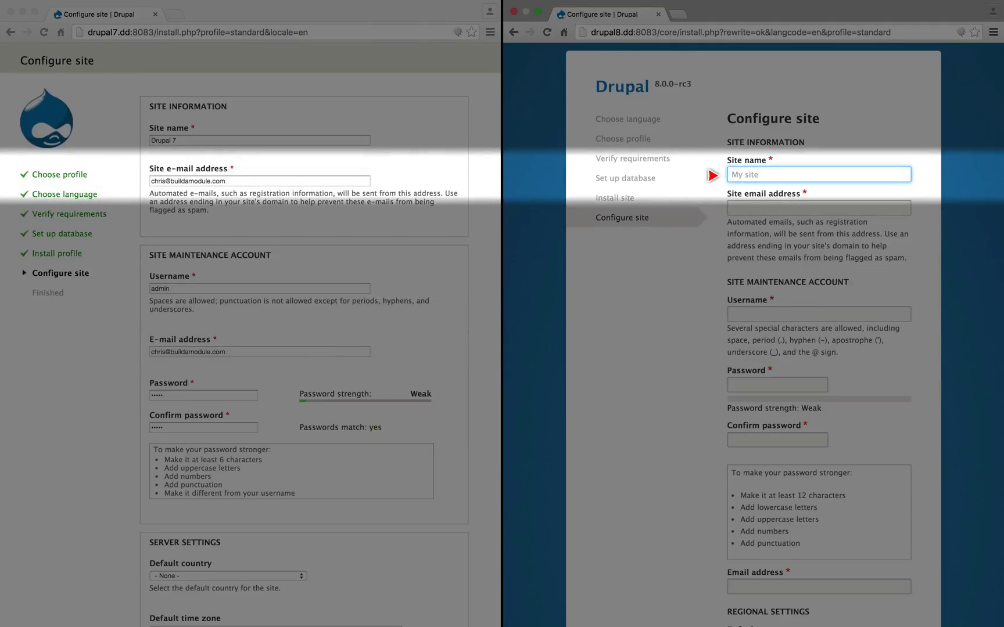
text(Drupal 8)
key(Tab)
key(Tab)
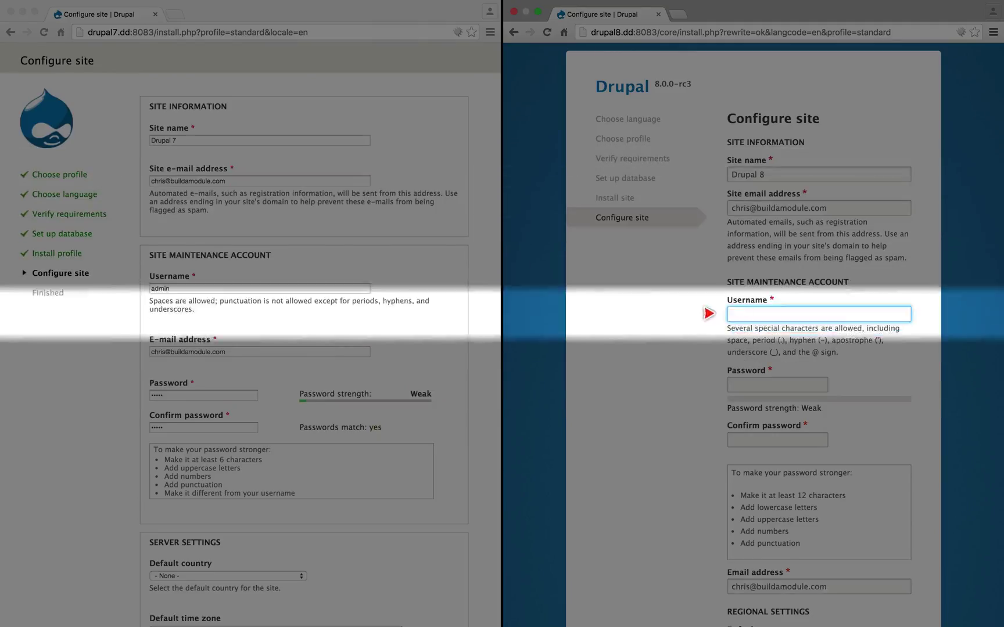
text(admin)
key(Tab)
text(admin)
key(Tab)
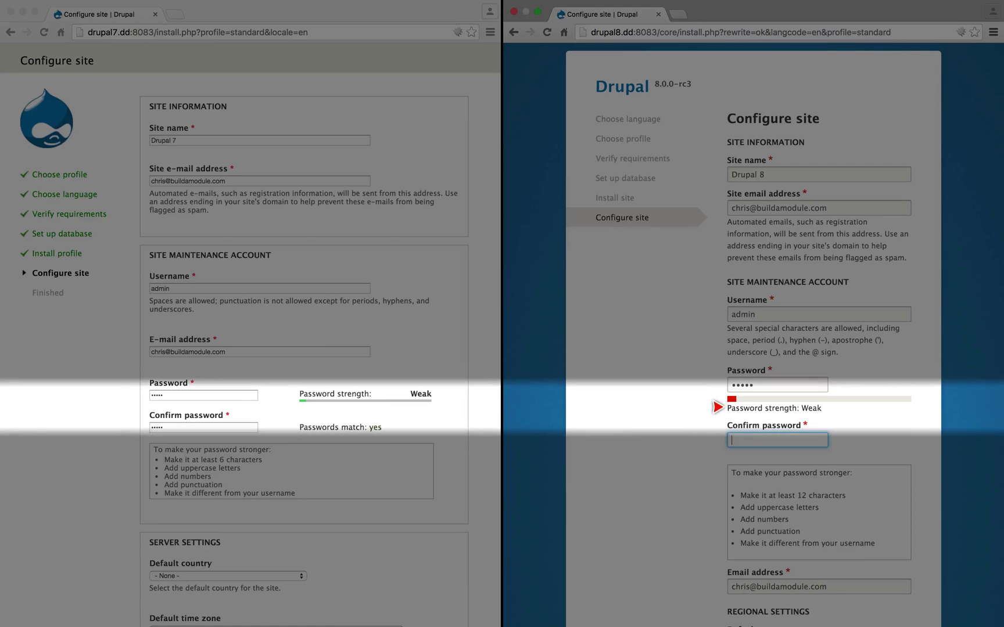
text(admin)
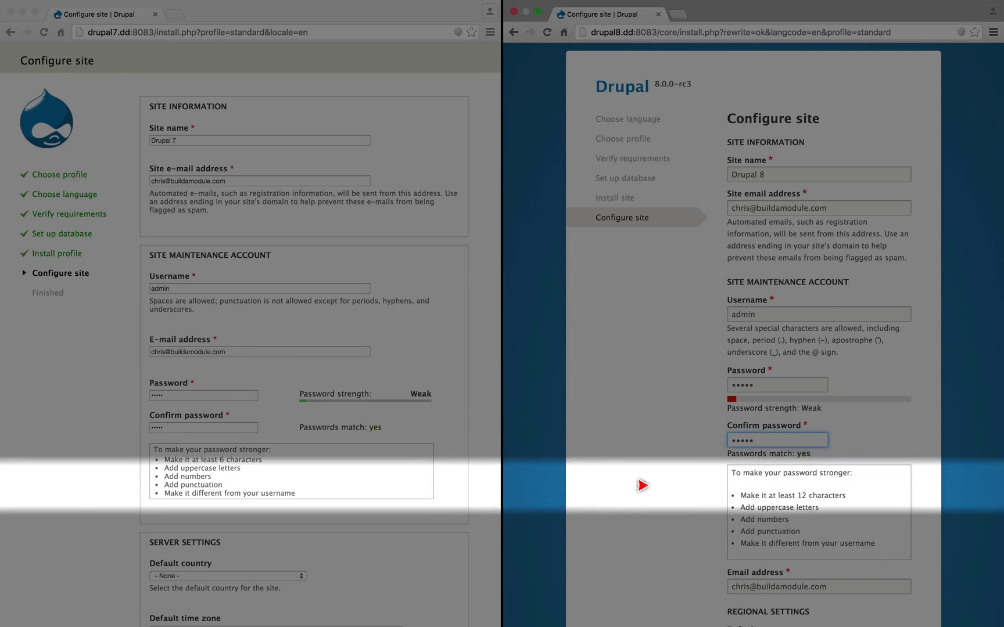
Set Drupal 7's default country to United States and time zone to America/Boise.
scroll(648, 487, down, 5)
scroll(183, 374, down, 4)
click(186, 364)
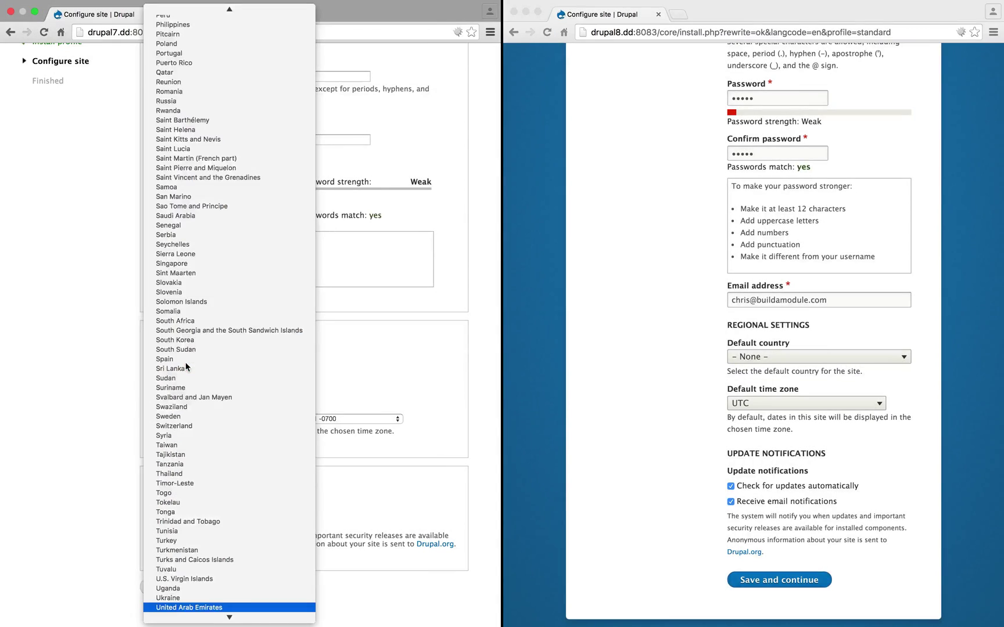
click(192, 607)
click(188, 416)
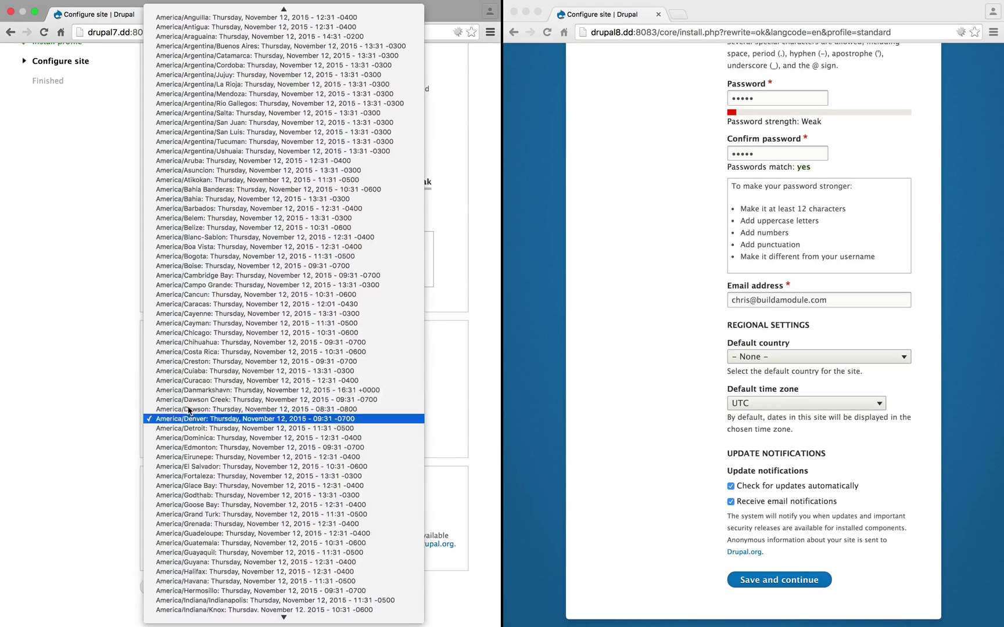
click(199, 267)
Set Drupal 8 to United States and America/Boise, then submit the Drupal 7 configuration.
click(713, 354)
click(770, 357)
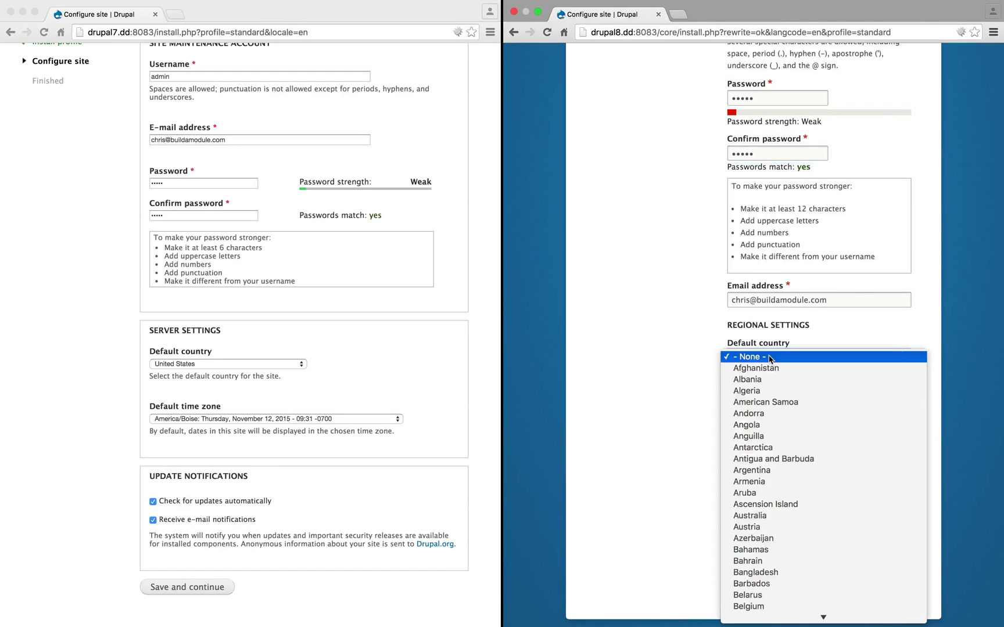
text(united s)
key(Return)
click(771, 401)
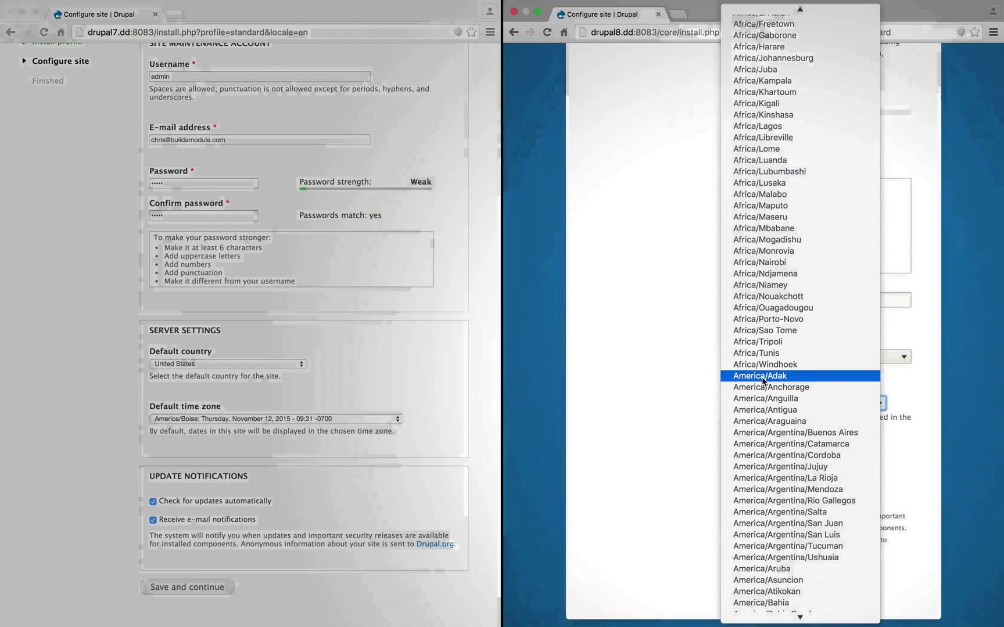
click(653, 447)
click(192, 589)
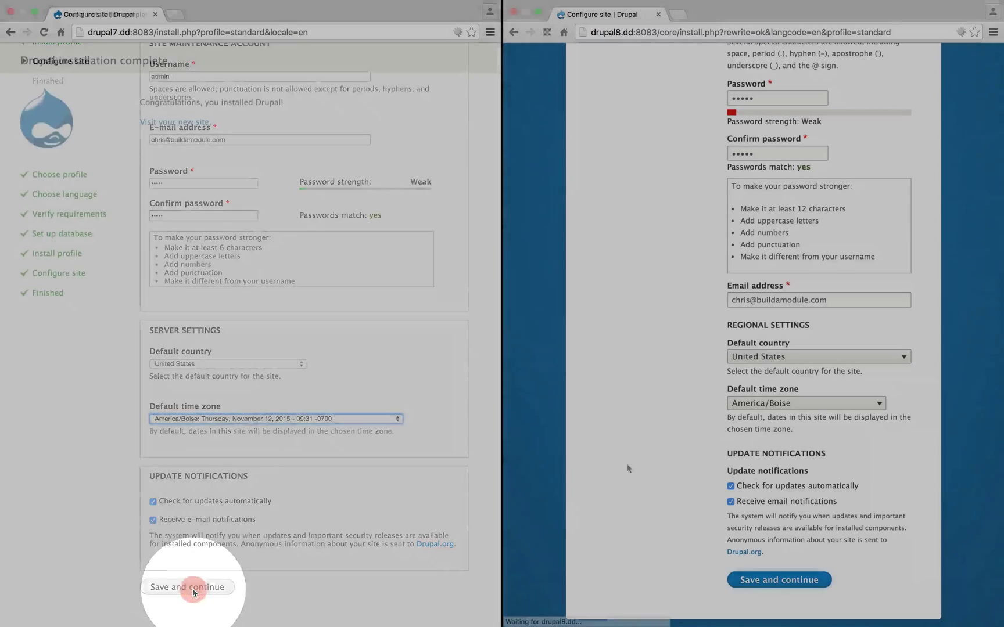
Submit Drupal 8's site configuration, then visit the newly installed Drupal 7 site.
click(772, 583)
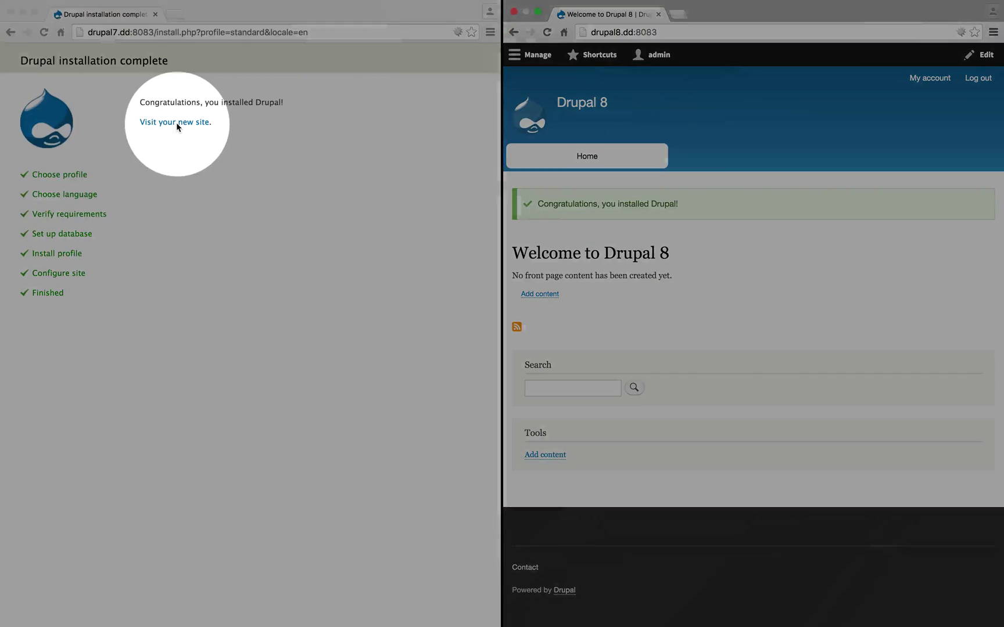
click(176, 124)
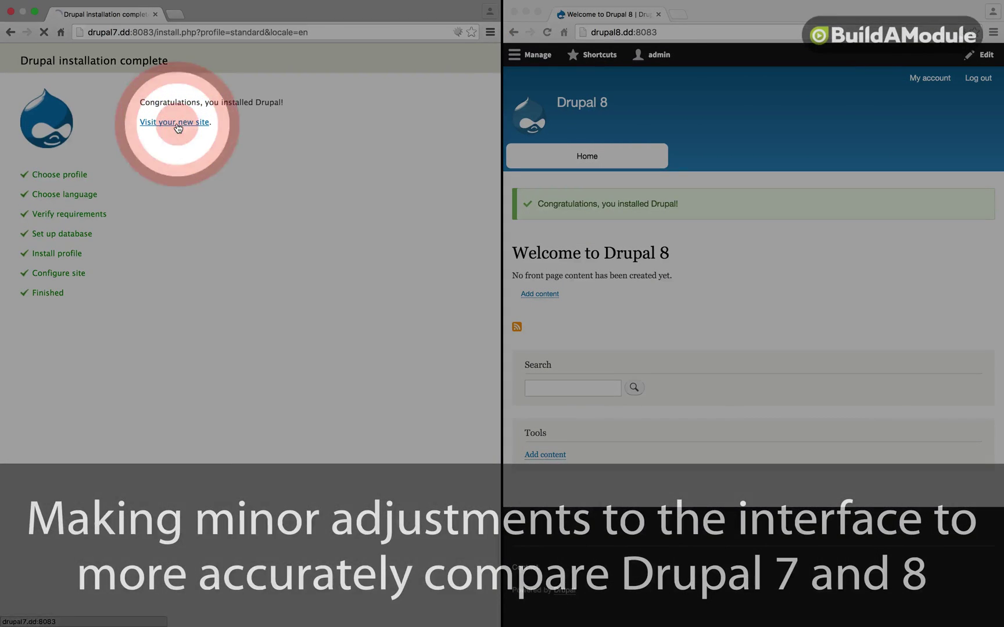